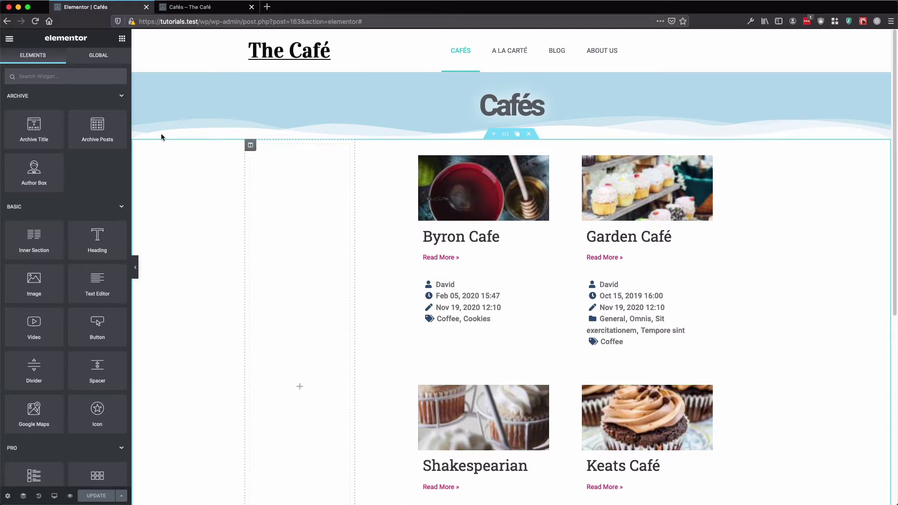
Find the QE - Order widget and place it in the empty column beside the café listings.
{"action": "left_click", "coordinate": [80, 77]}
{"action": "type", "text": "Order"}
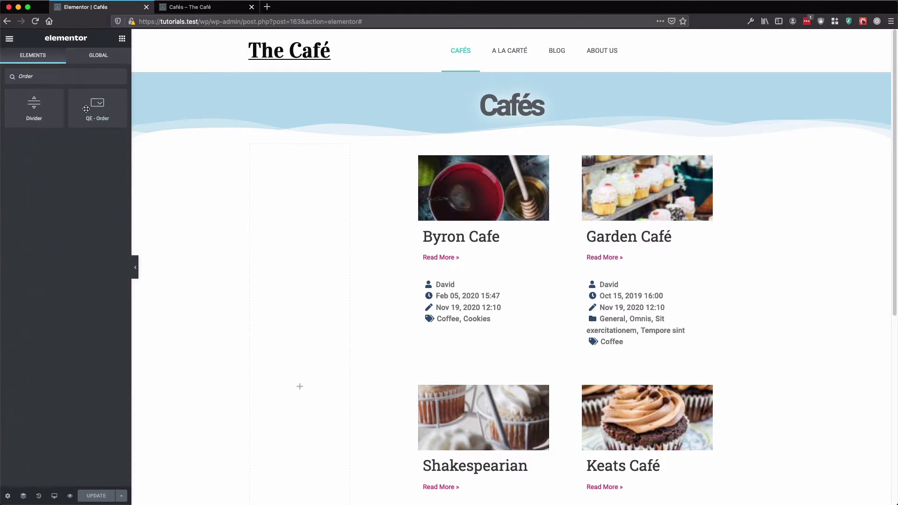
{"action": "left_click_drag", "start_coordinate": [86, 109], "coordinate": [287, 173]}
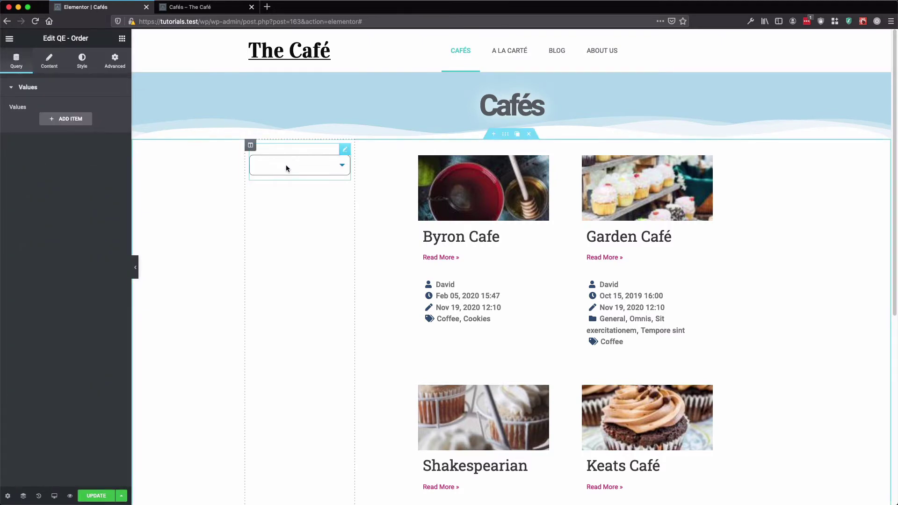
{"action": "left_click", "coordinate": [299, 171]}
{"action": "left_click", "coordinate": [294, 196]}
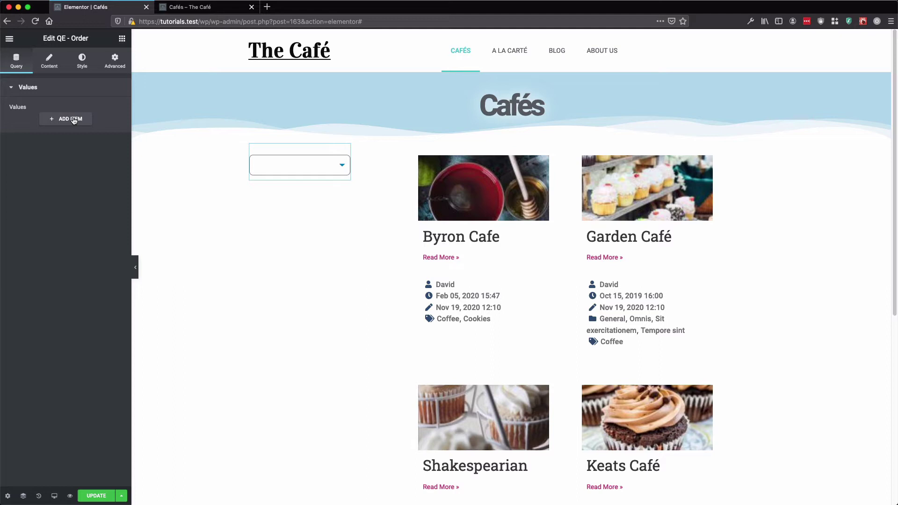
Add an order value to the widget that sorts by Title, labelled "Café name (A-Z)".
{"action": "left_click", "coordinate": [73, 120]}
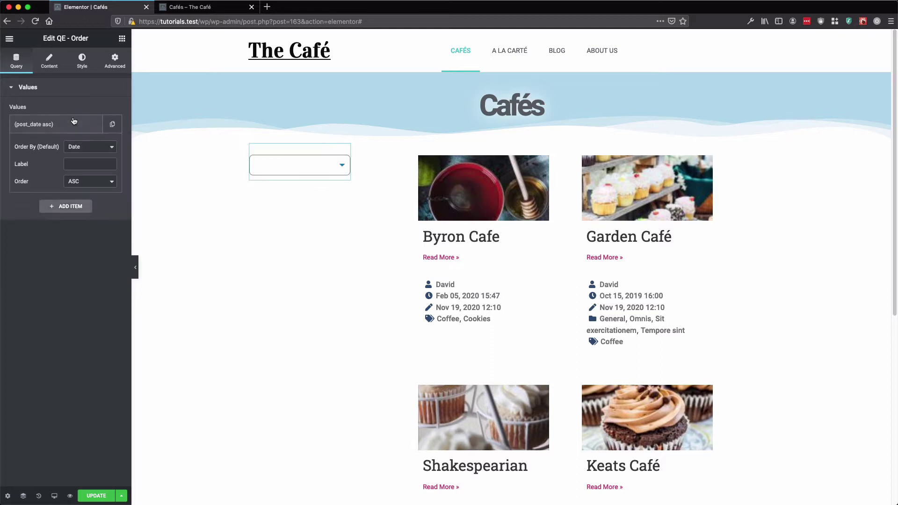
{"action": "left_click", "coordinate": [90, 146]}
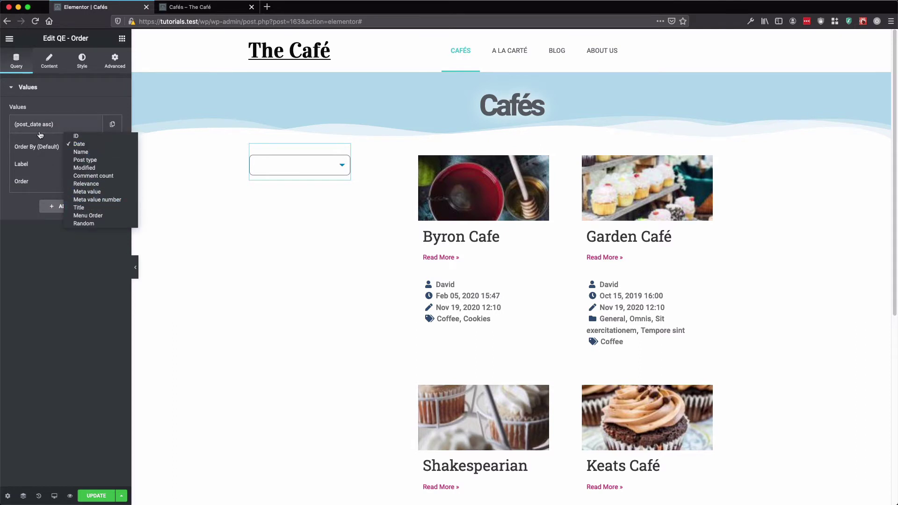
{"action": "left_click", "coordinate": [90, 207]}
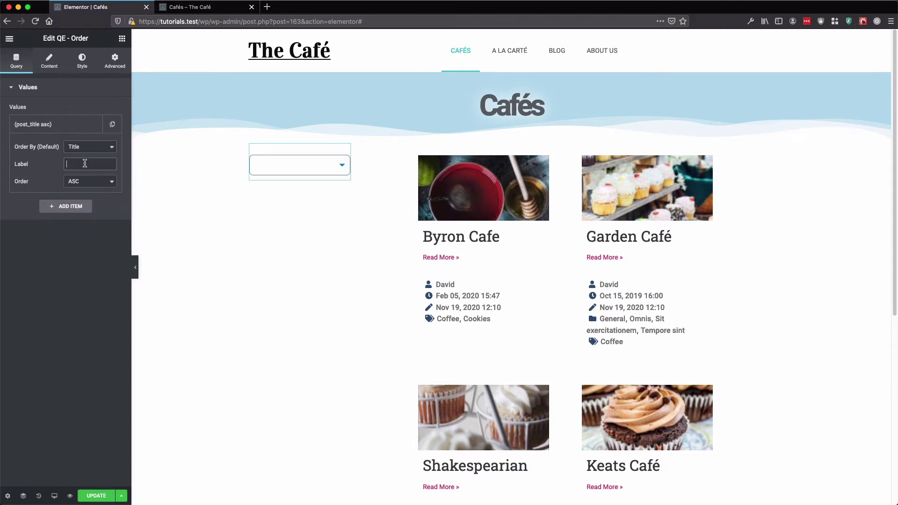
{"action": "left_click", "coordinate": [85, 163]}
{"action": "type", "text": "Caf+"}
{"action": "type", "text": "é name"}
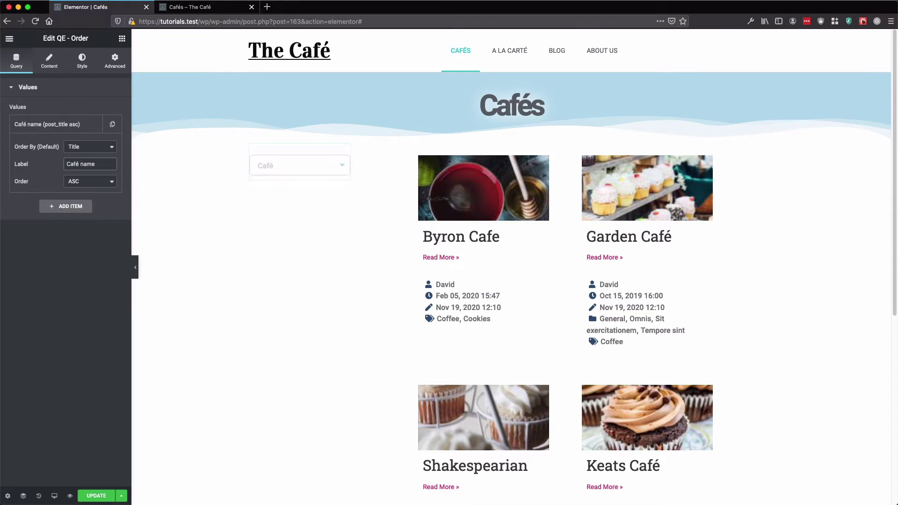
{"action": "type", "text": " (A-Z)"}
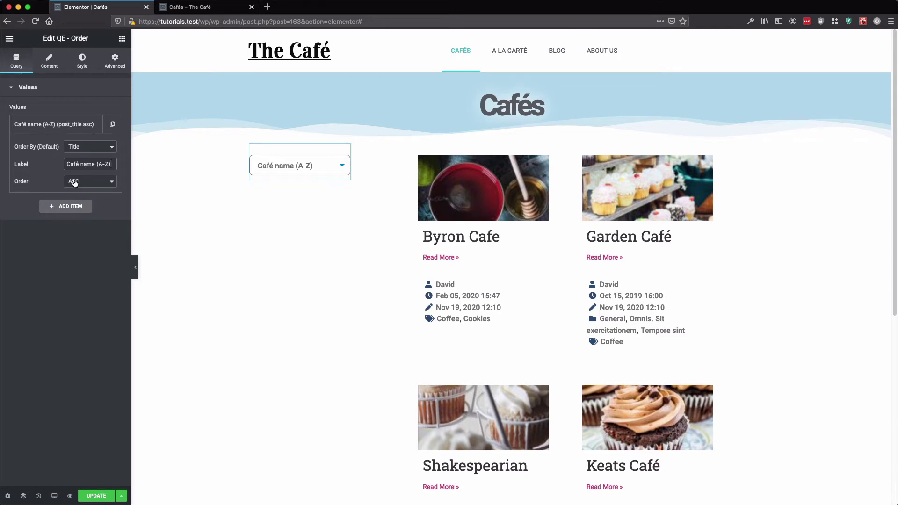
Duplicate the "Café name (A-Z)" value, relabel the copy "Café name (Z-A)" and set its order to DESC.
{"action": "left_click", "coordinate": [108, 129]}
{"action": "left_click", "coordinate": [61, 210]}
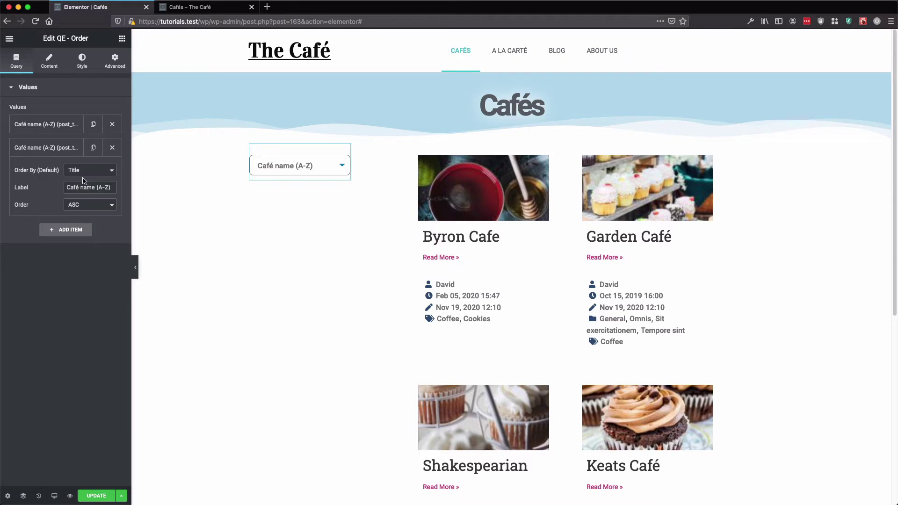
{"action": "left_click_drag", "start_coordinate": [100, 187], "coordinate": [110, 188]}
{"action": "key", "text": "BackSpace"}
{"action": "type", "text": "Z-A"}
{"action": "left_click", "coordinate": [74, 207]}
{"action": "left_click", "coordinate": [75, 210]}
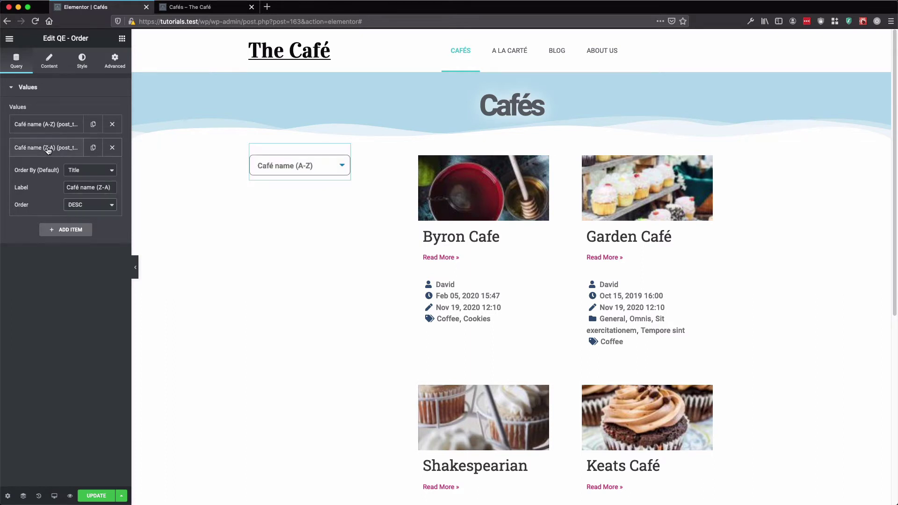
{"action": "left_click", "coordinate": [47, 149]}
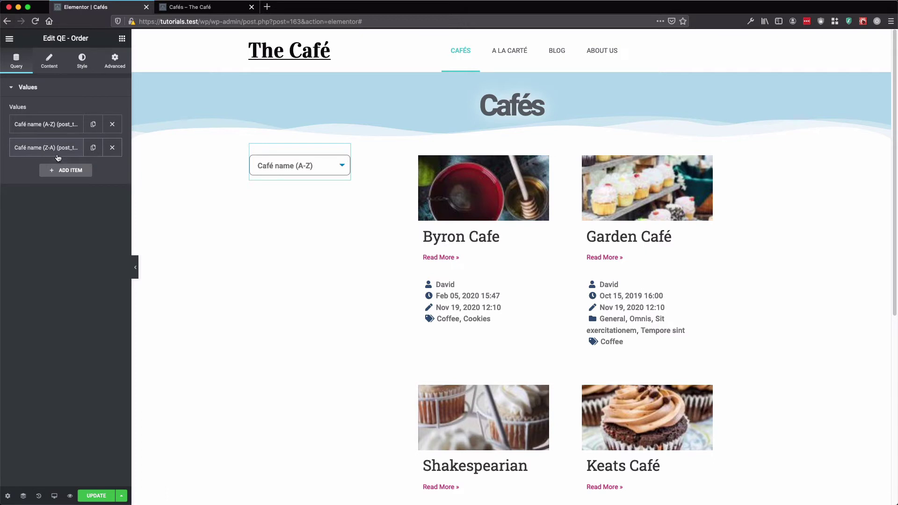
Give the Order widget the title "Sort" and set its title tag to H2.
{"action": "left_click", "coordinate": [50, 61]}
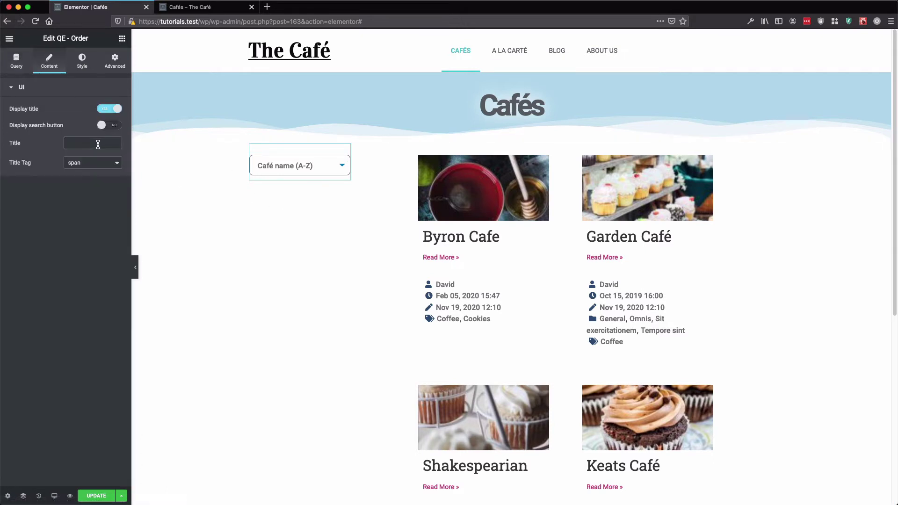
{"action": "left_click", "coordinate": [98, 144]}
{"action": "type", "text": "Sort"}
{"action": "left_click", "coordinate": [103, 164]}
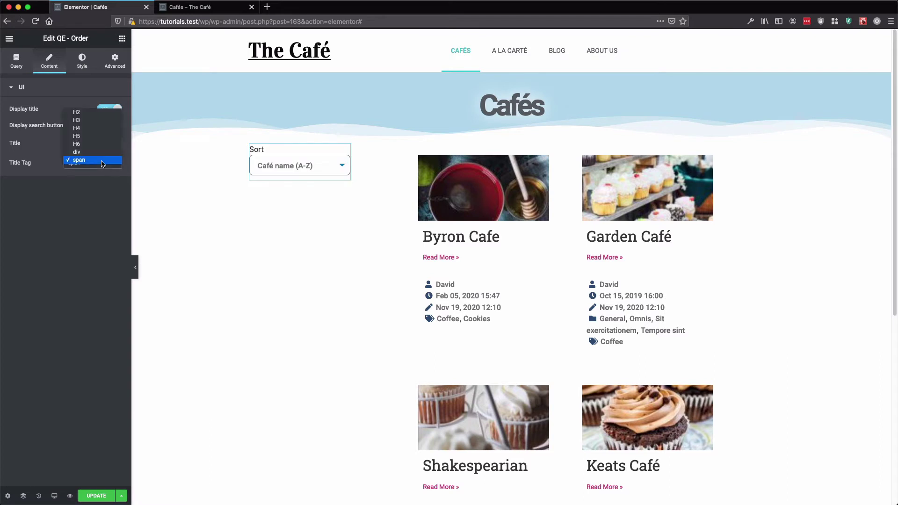
{"action": "left_click", "coordinate": [77, 112]}
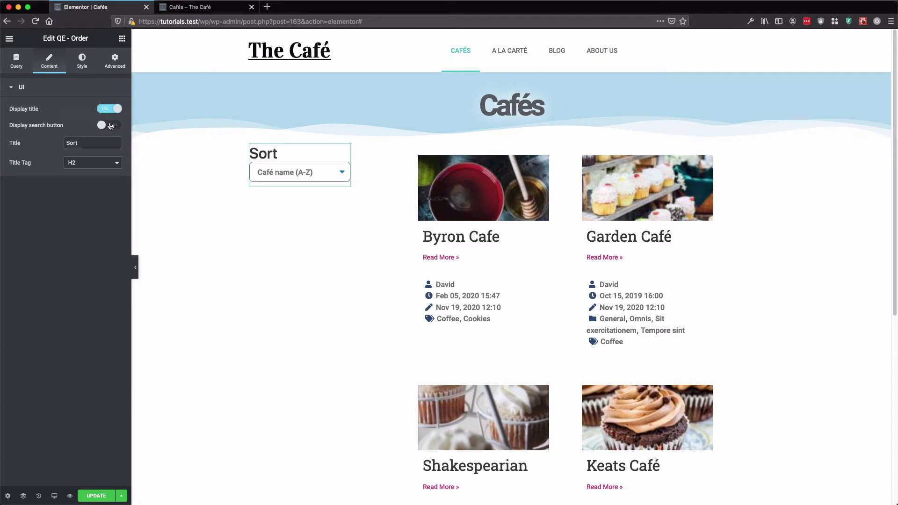
Display the Order widget's search button and set the button text to "Sort".
{"action": "left_click", "coordinate": [110, 125]}
{"action": "double_click", "coordinate": [97, 187]}
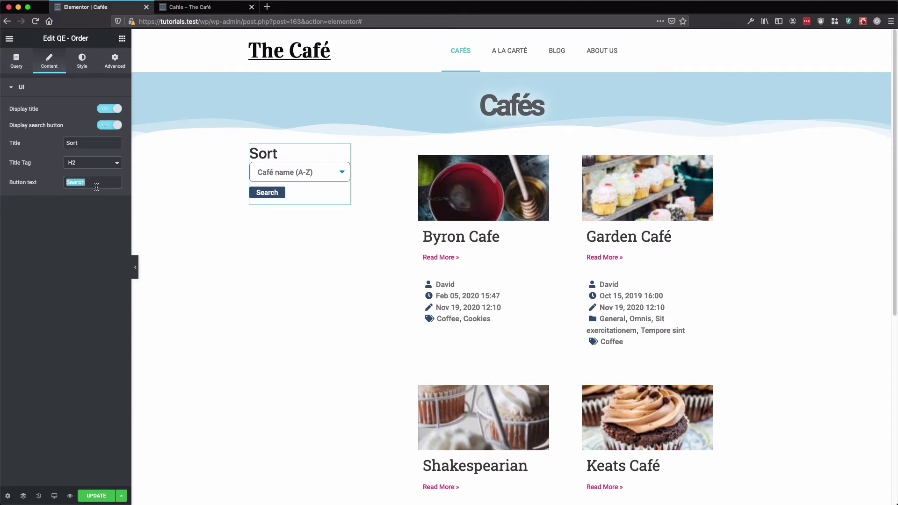
{"action": "type", "text": "Sort"}
In the café archive widget's query ordering, set the default Order By to Title and Order By Type to Query parameters.
{"action": "left_click", "coordinate": [518, 254]}
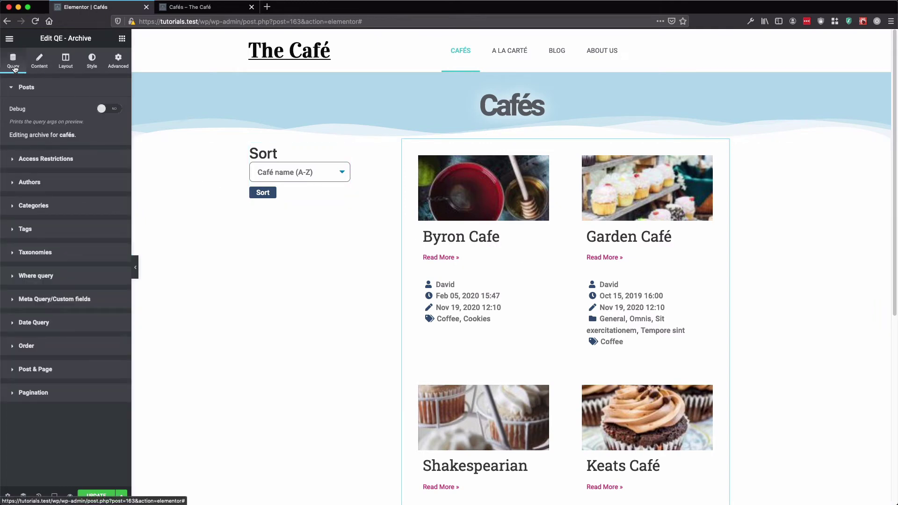
{"action": "left_click", "coordinate": [37, 347]}
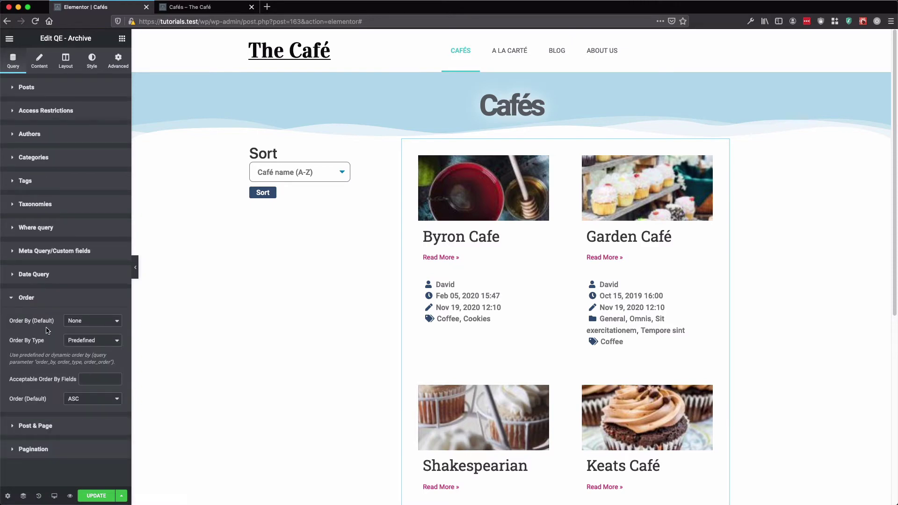
{"action": "left_click", "coordinate": [75, 321]}
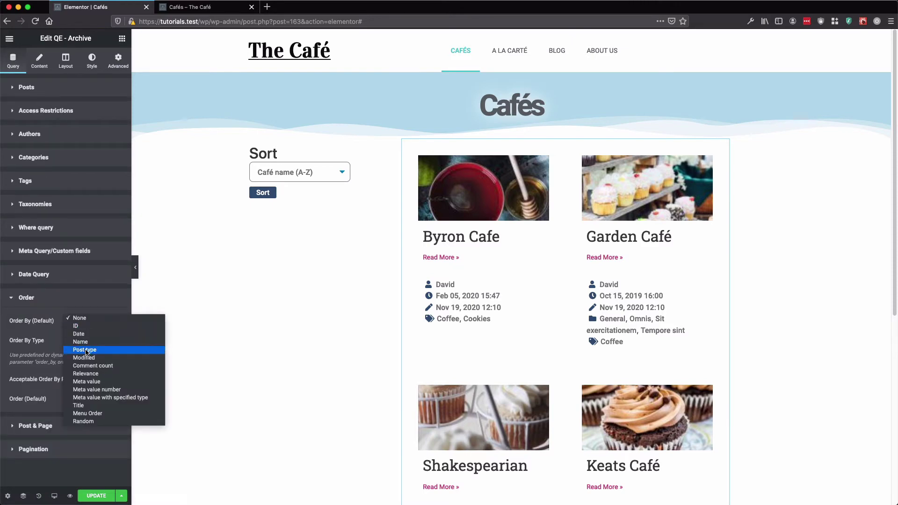
{"action": "left_click", "coordinate": [87, 407]}
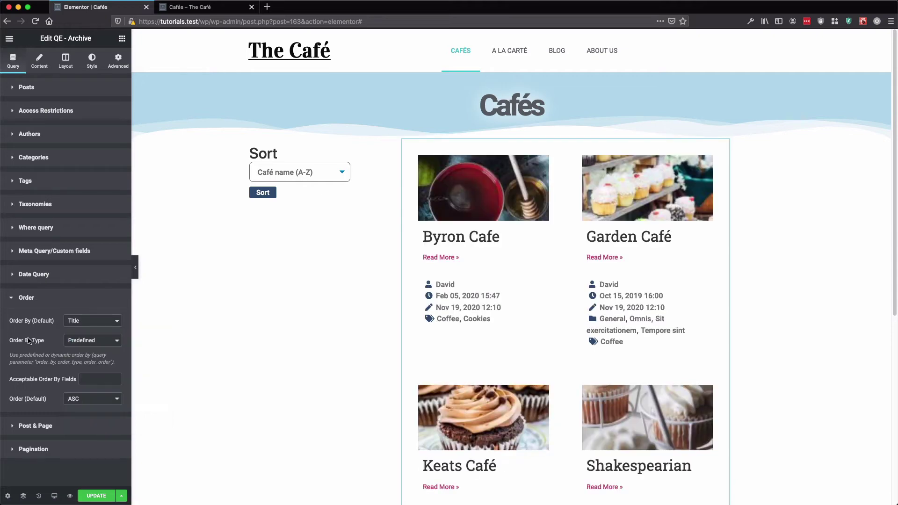
{"action": "left_click", "coordinate": [81, 344]}
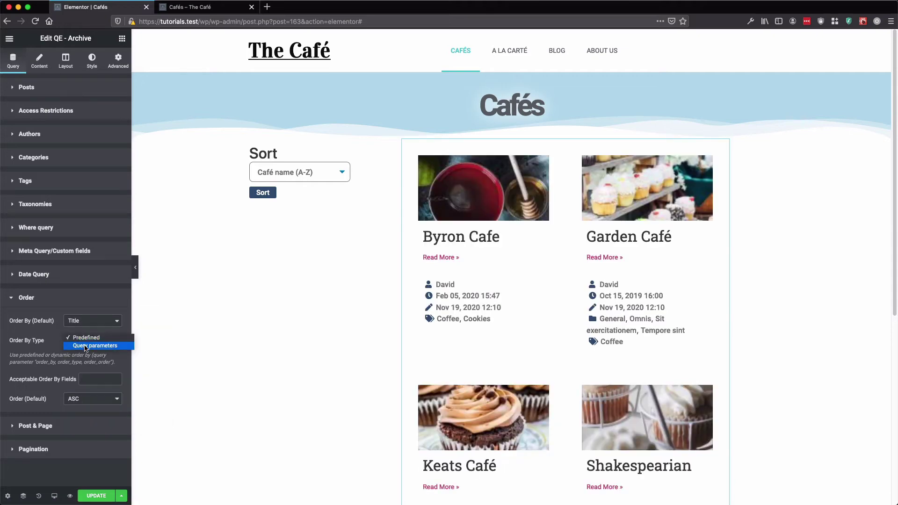
{"action": "left_click", "coordinate": [85, 347]}
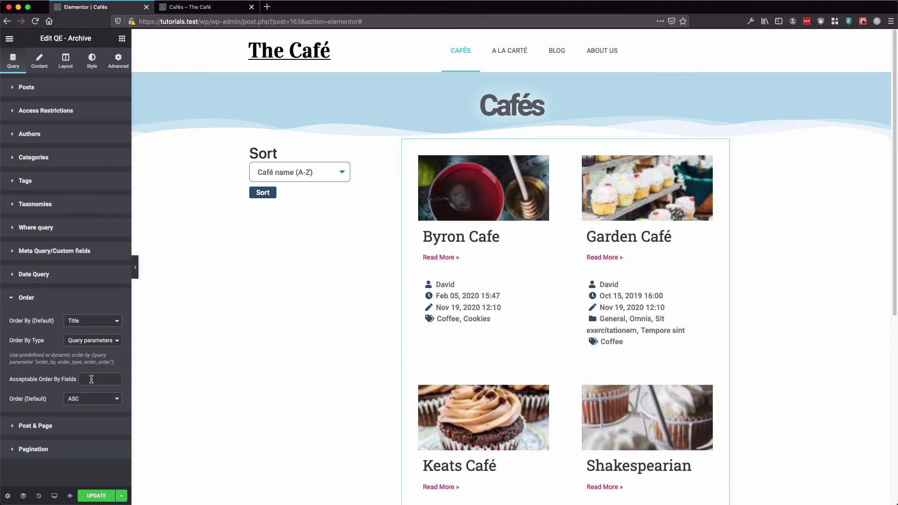
Add Title to the archive's acceptable Order By fields and update the page.
{"action": "left_click", "coordinate": [91, 379]}
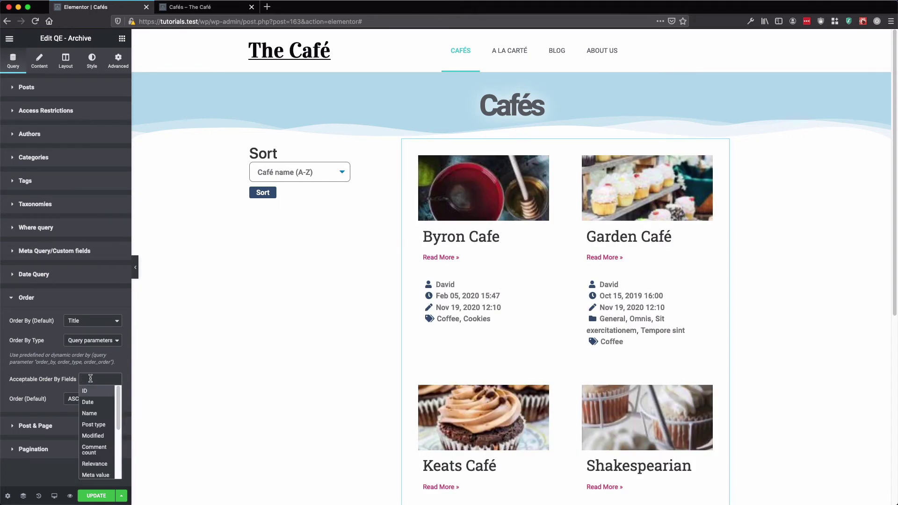
{"action": "scroll", "coordinate": [96, 421], "scroll_direction": "down", "scroll_amount": 3}
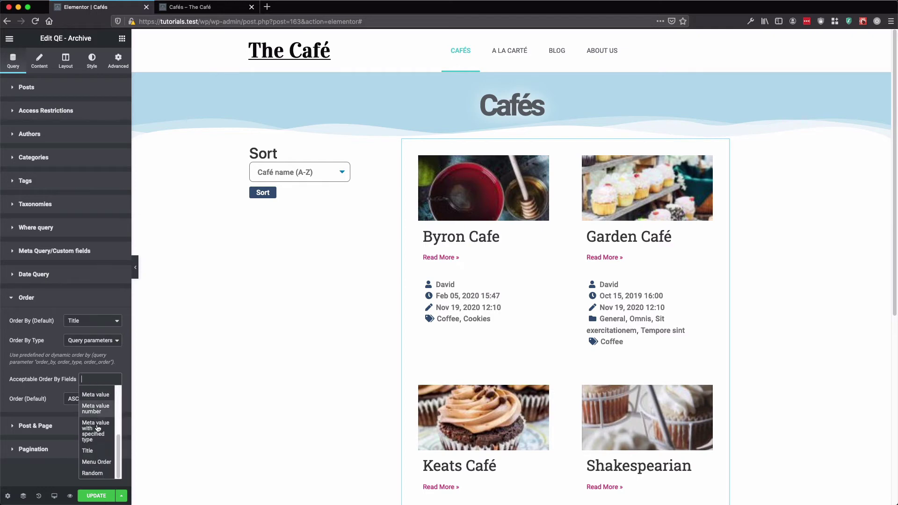
{"action": "left_click", "coordinate": [93, 450]}
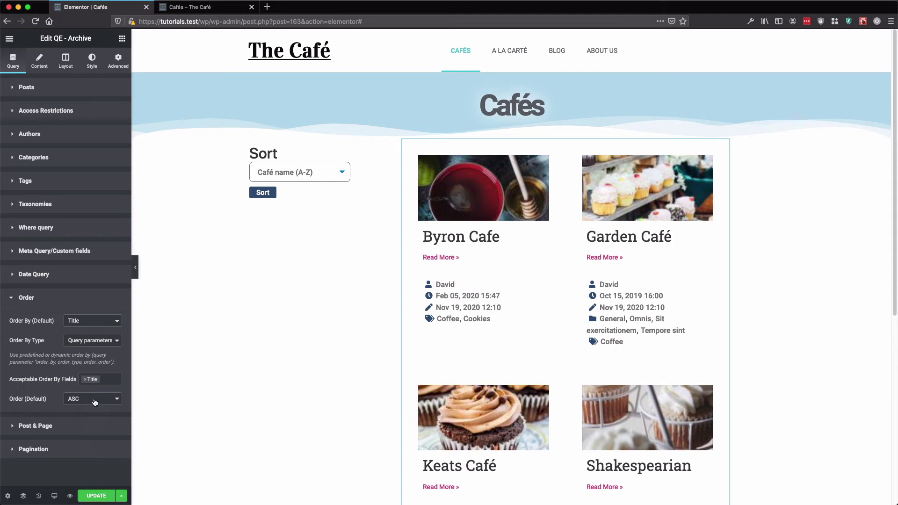
{"action": "left_click", "coordinate": [99, 498]}
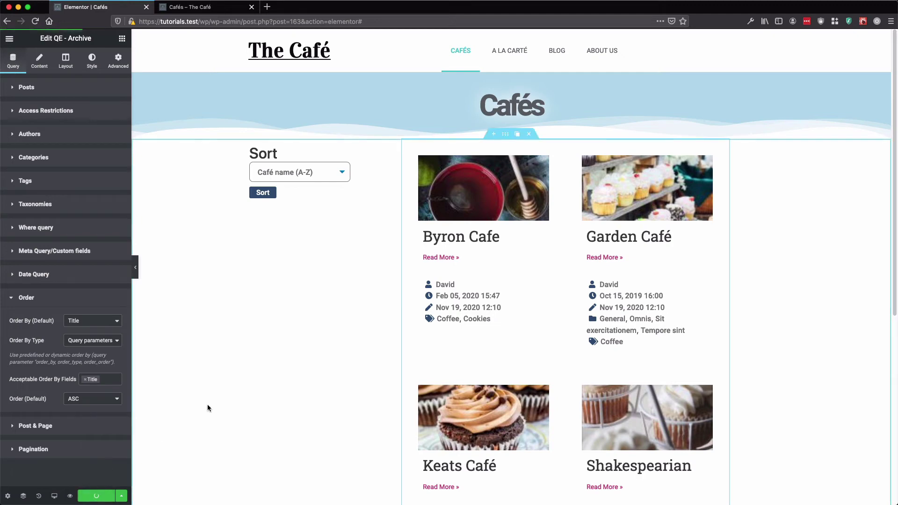
Reload the live Cafés page and look over the sort control and the order of the listed cafés.
{"action": "left_click", "coordinate": [211, 9]}
{"action": "key", "text": "super+r"}
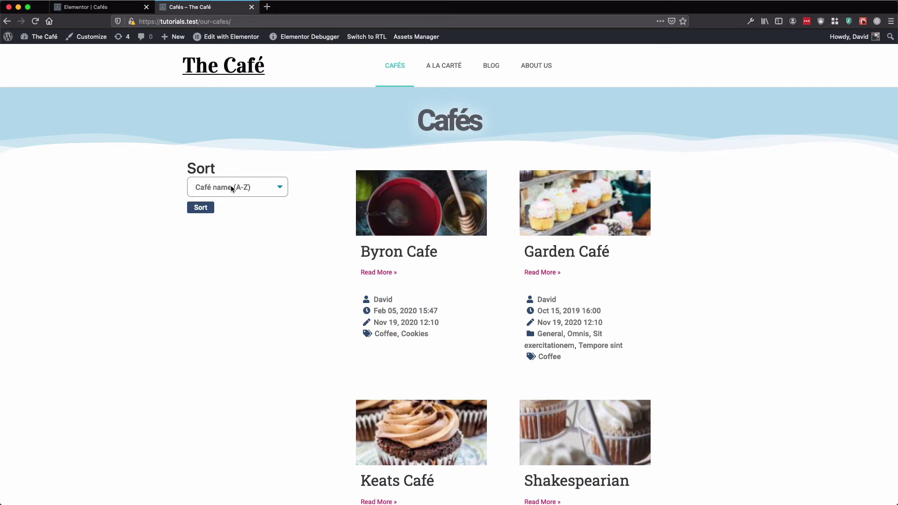
{"action": "scroll", "coordinate": [458, 346], "scroll_direction": "down", "scroll_amount": 3}
{"action": "scroll", "coordinate": [467, 332], "scroll_direction": "up", "scroll_amount": 3}
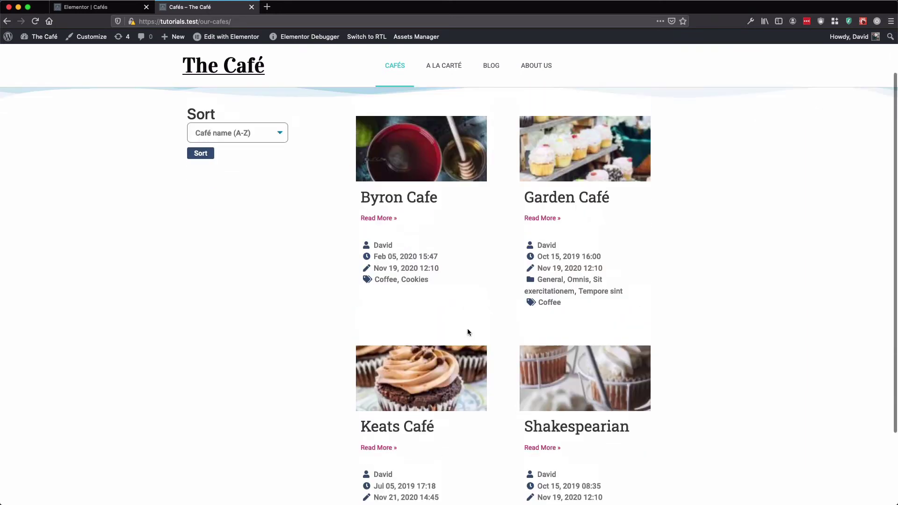
Test the live sort control by sorting the cafés by "Café name (Z-A)".
{"action": "scroll", "coordinate": [328, 234], "scroll_direction": "down", "scroll_amount": 1}
{"action": "left_click", "coordinate": [259, 150]}
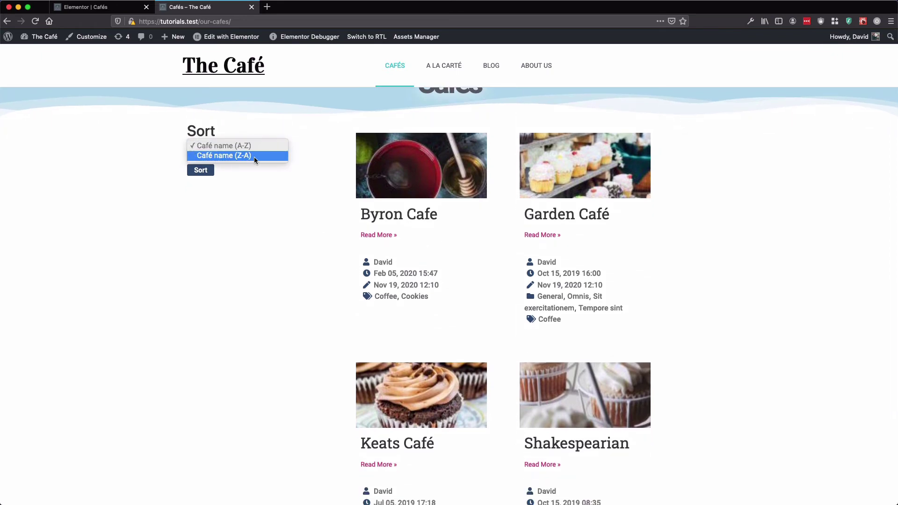
{"action": "left_click", "coordinate": [254, 157]}
{"action": "left_click", "coordinate": [200, 170]}
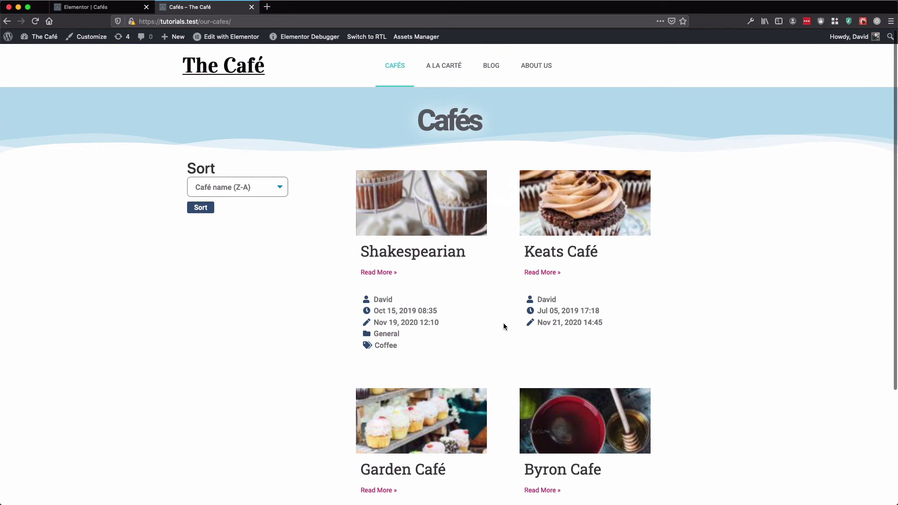
{"action": "scroll", "coordinate": [518, 353], "scroll_direction": "down", "scroll_amount": 1}
Sort the live café list by "Café name (A-Z)" and check the resulting order.
{"action": "left_click", "coordinate": [240, 148]}
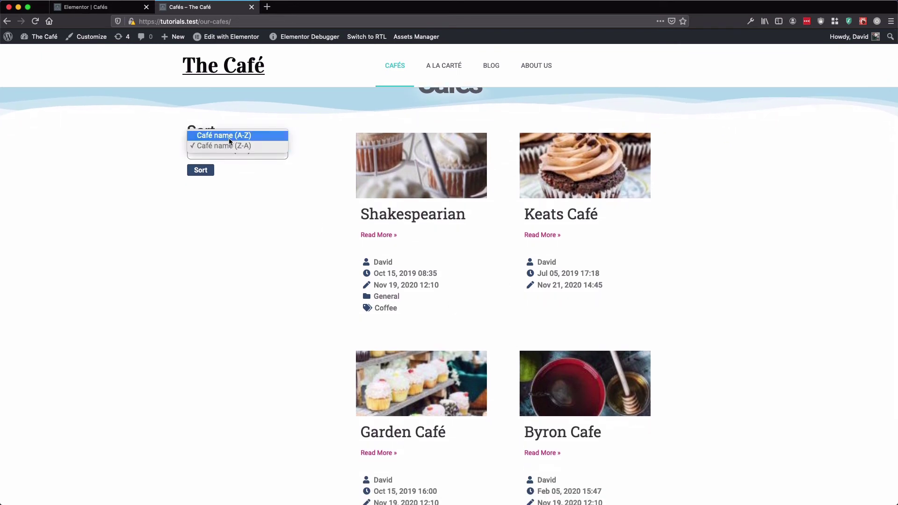
{"action": "left_click", "coordinate": [228, 137]}
{"action": "left_click", "coordinate": [208, 172]}
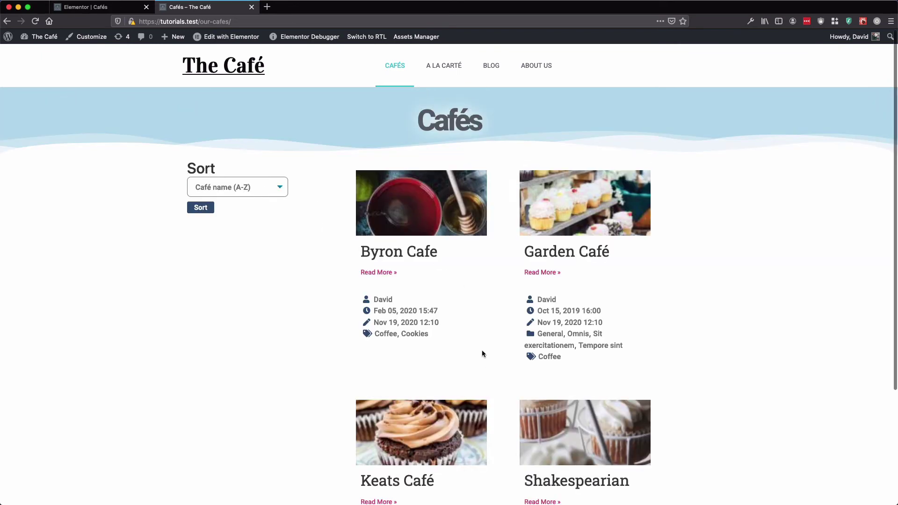
{"action": "scroll", "coordinate": [468, 323], "scroll_direction": "down", "scroll_amount": 1}
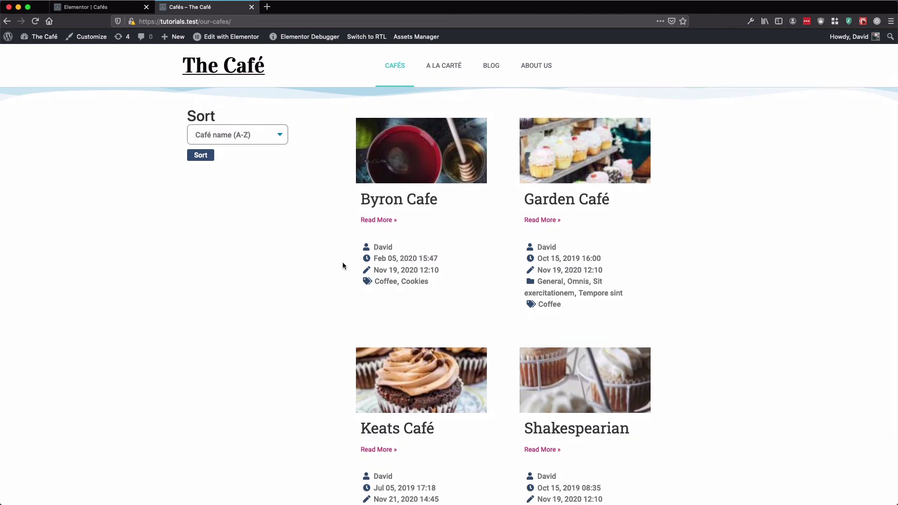
Back in the Elementor editor, add a sort value to the QE - Order widget with Order By set to Random and the label "Random".
{"action": "left_click", "coordinate": [93, 7]}
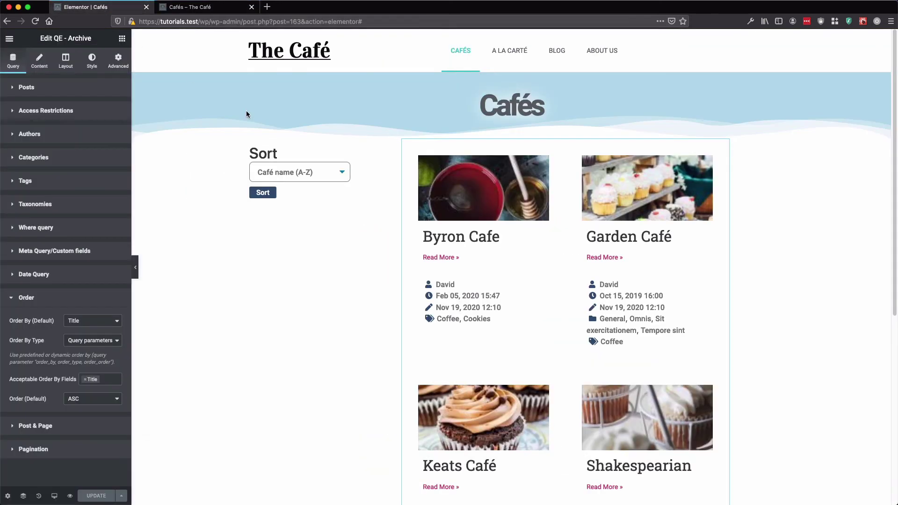
{"action": "left_click", "coordinate": [322, 190]}
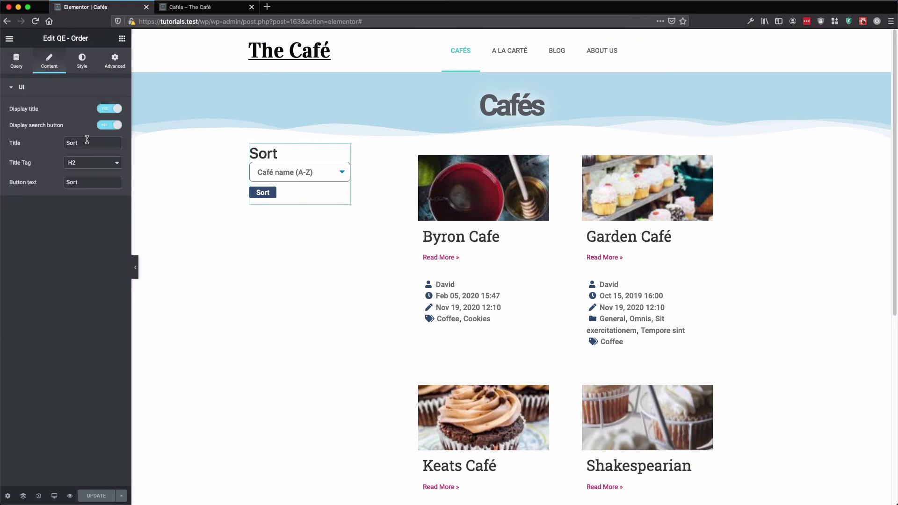
{"action": "left_click", "coordinate": [17, 59]}
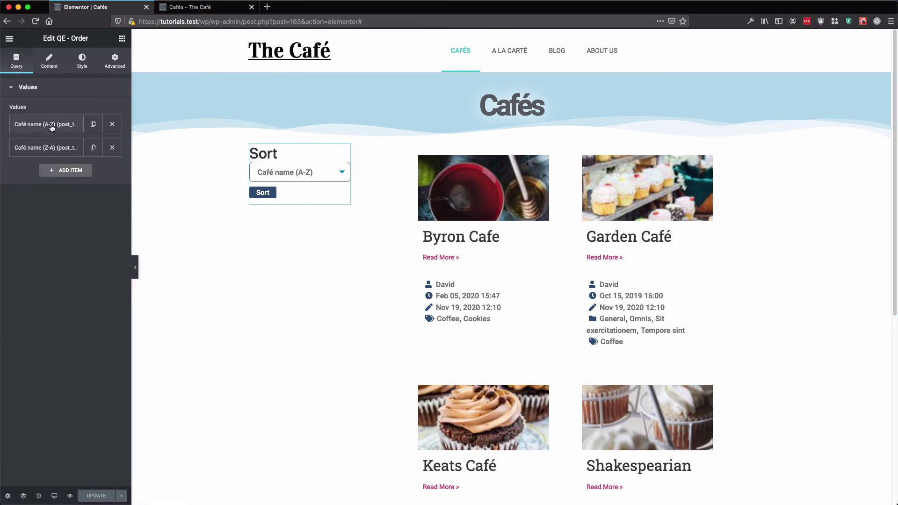
{"action": "left_click", "coordinate": [70, 171]}
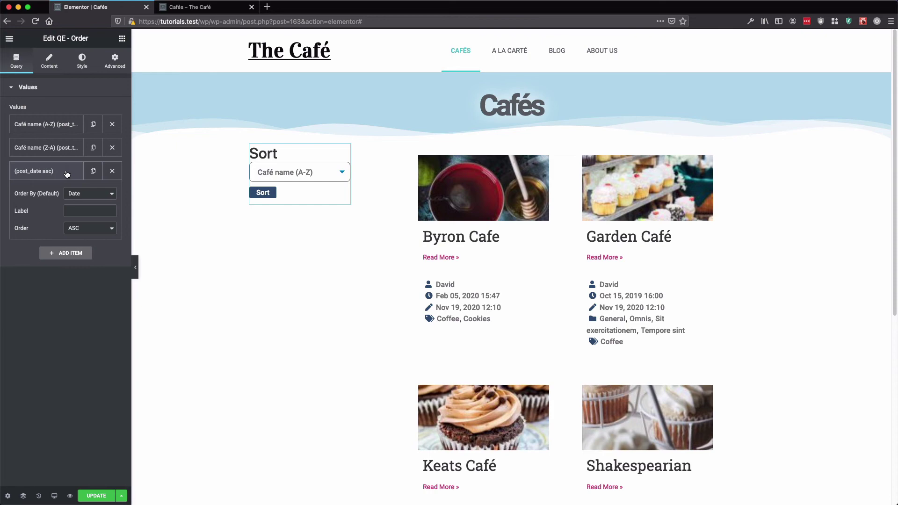
{"action": "left_click", "coordinate": [89, 194]}
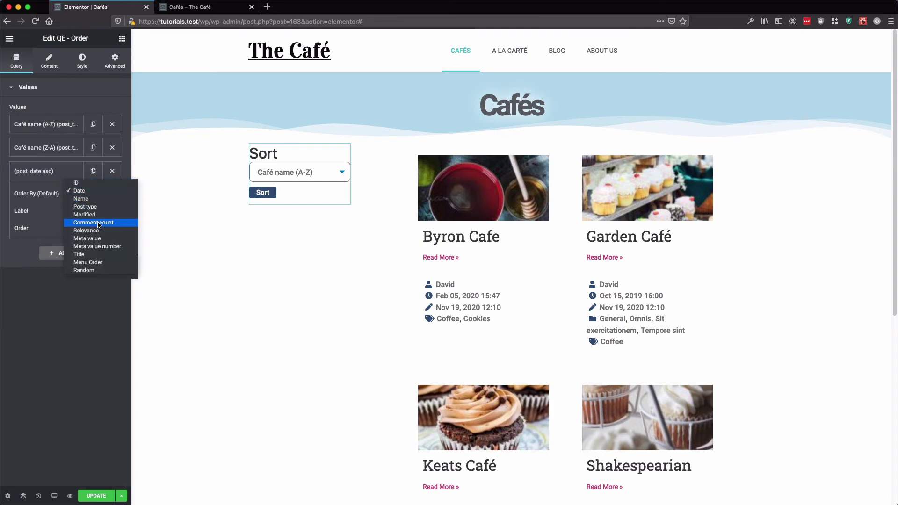
{"action": "left_click", "coordinate": [95, 271]}
{"action": "left_click", "coordinate": [81, 209]}
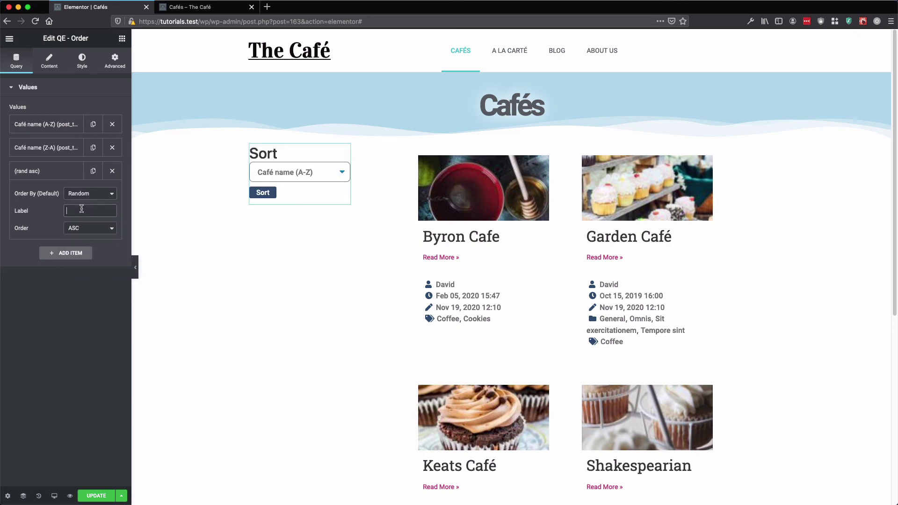
{"action": "type", "text": "Random"}
Add Random to the QE - Archive widget's acceptable Order By fields and update the page.
{"action": "left_click", "coordinate": [514, 238]}
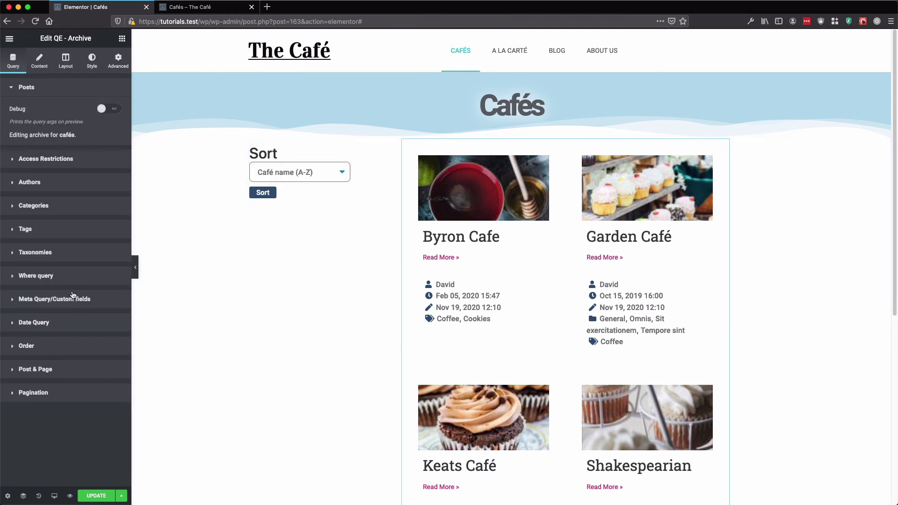
{"action": "left_click", "coordinate": [54, 346]}
{"action": "left_click", "coordinate": [110, 381]}
{"action": "left_click", "coordinate": [96, 405]}
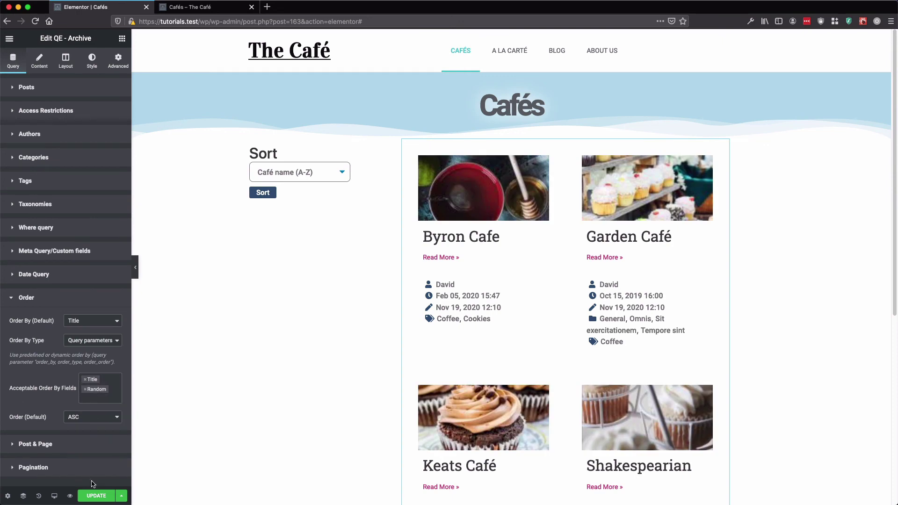
{"action": "left_click", "coordinate": [96, 496]}
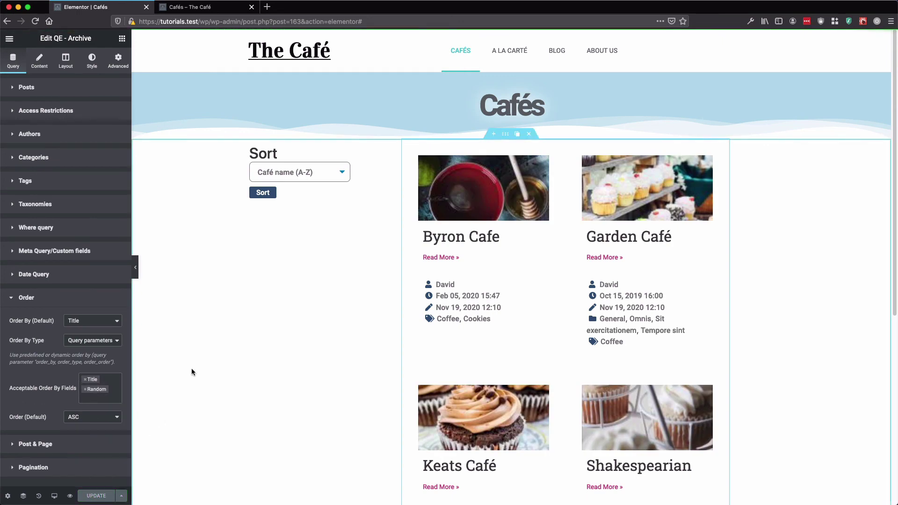
Review the settings of the Random entry in the QE - Order widget.
{"action": "left_click", "coordinate": [331, 196]}
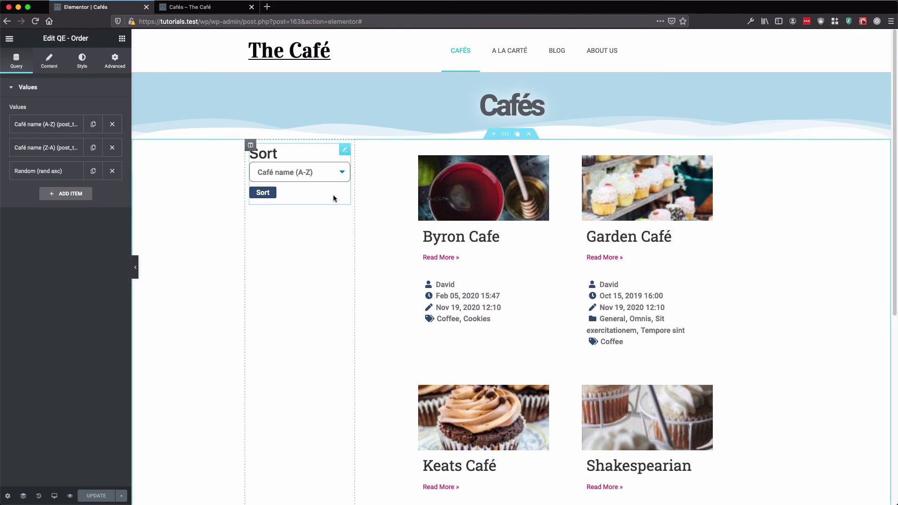
{"action": "left_click", "coordinate": [42, 172]}
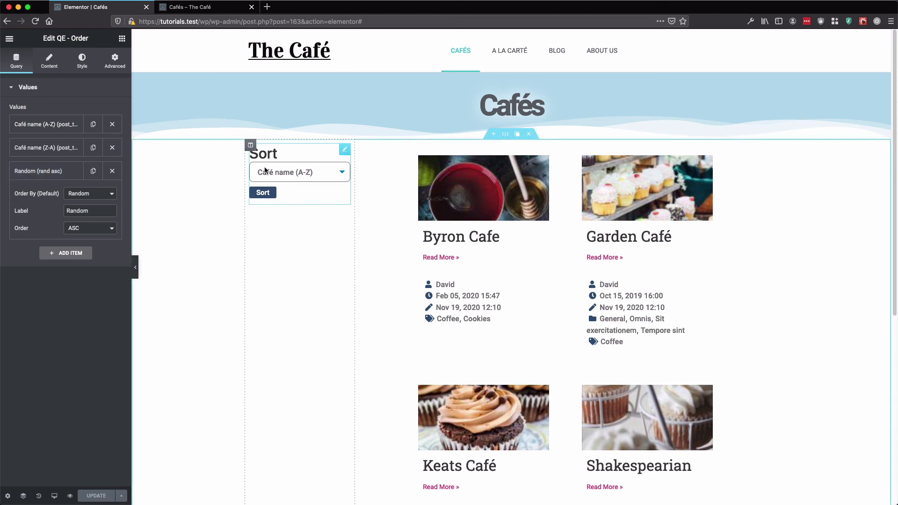
Reload the live Cafés page and test the Random sort repeatedly, comparing the order of the listed cafés each time.
{"action": "left_click", "coordinate": [201, 7]}
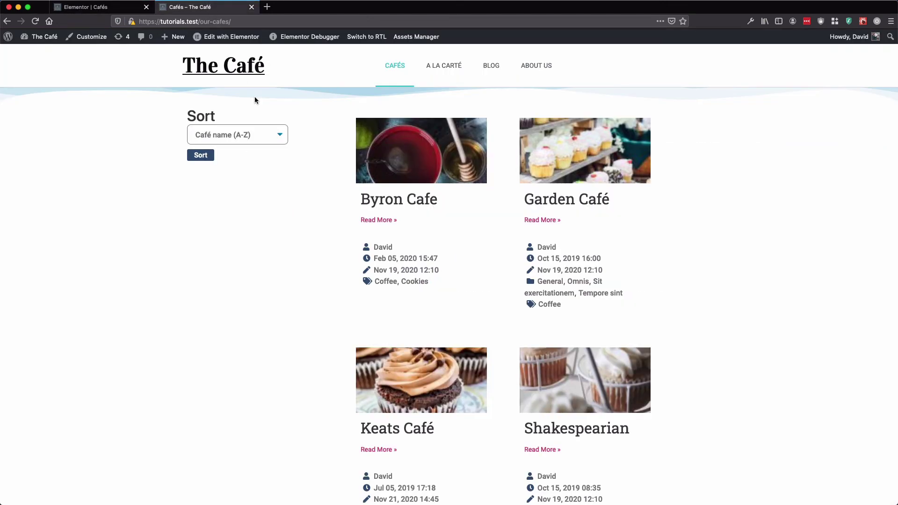
{"action": "key", "text": "super+r"}
{"action": "left_click", "coordinate": [252, 132]}
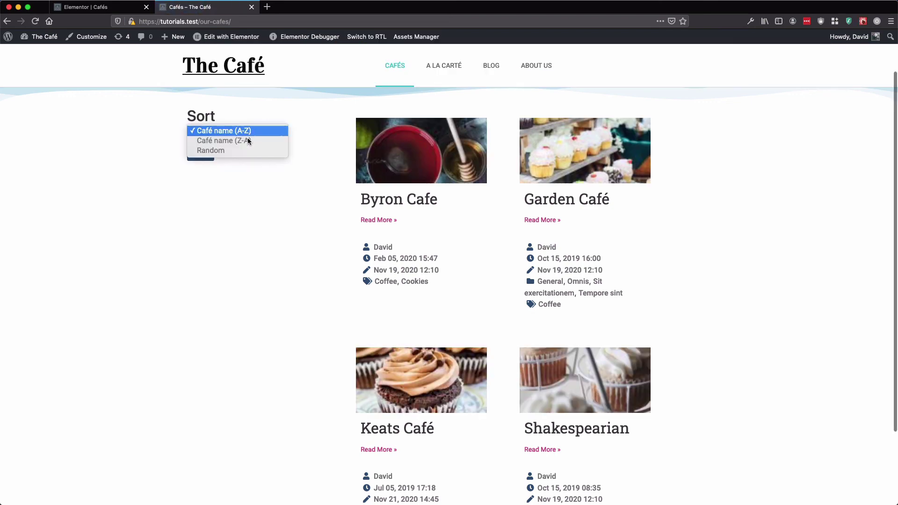
{"action": "left_click", "coordinate": [239, 150]}
{"action": "left_click", "coordinate": [201, 159]}
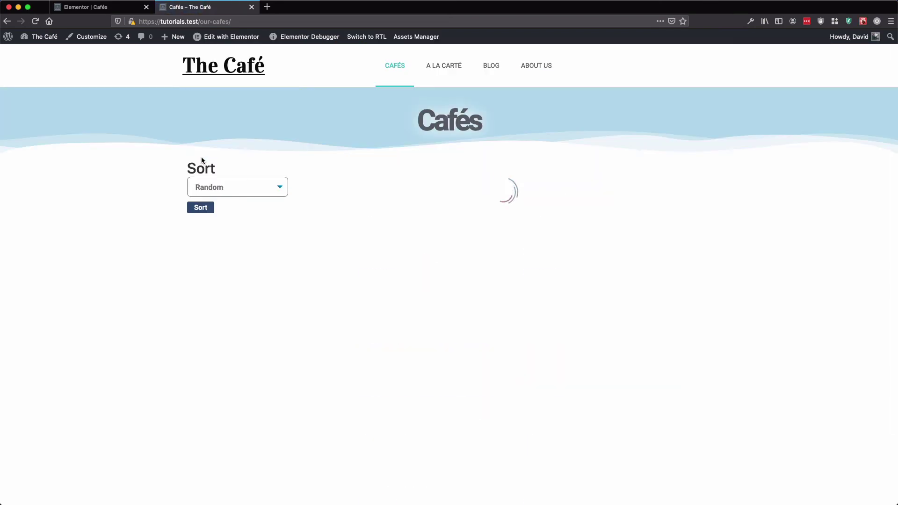
{"action": "scroll", "coordinate": [198, 112], "scroll_direction": "down", "scroll_amount": 3}
{"action": "scroll", "coordinate": [206, 122], "scroll_direction": "up", "scroll_amount": 5}
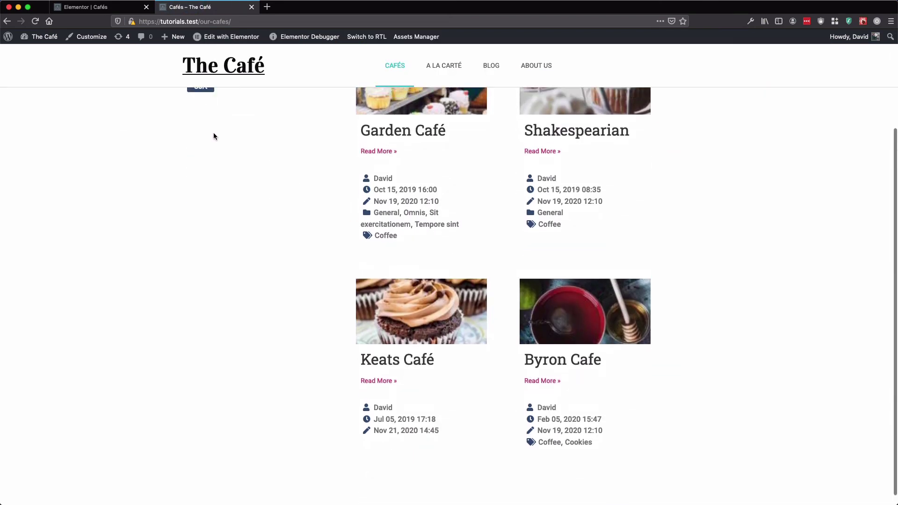
{"action": "left_click", "coordinate": [201, 171]}
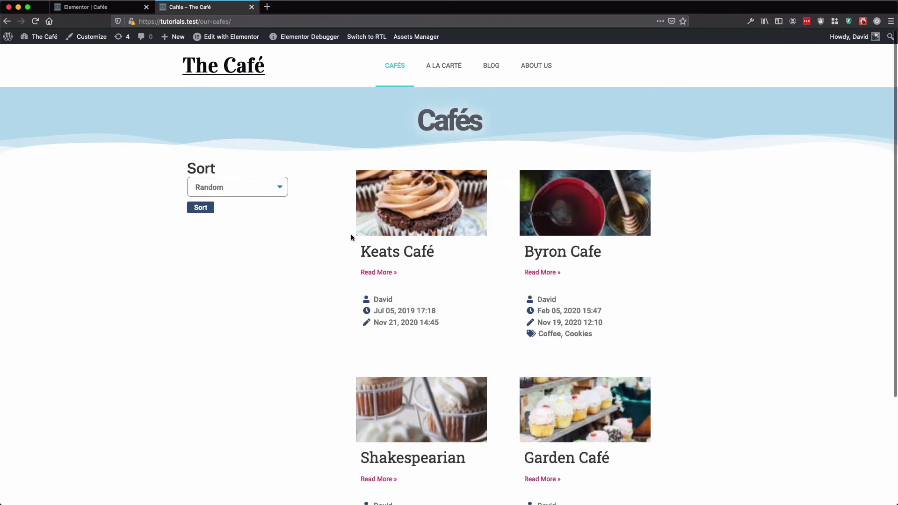
{"action": "left_click", "coordinate": [209, 209]}
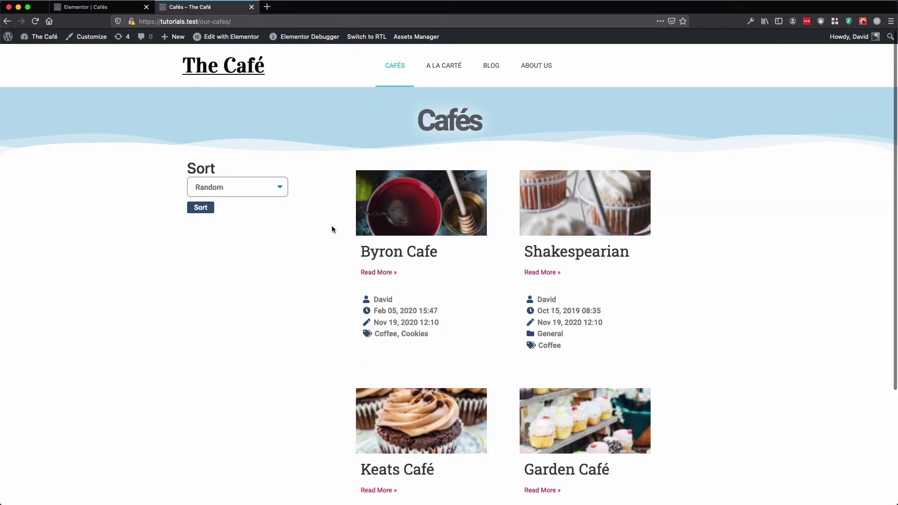